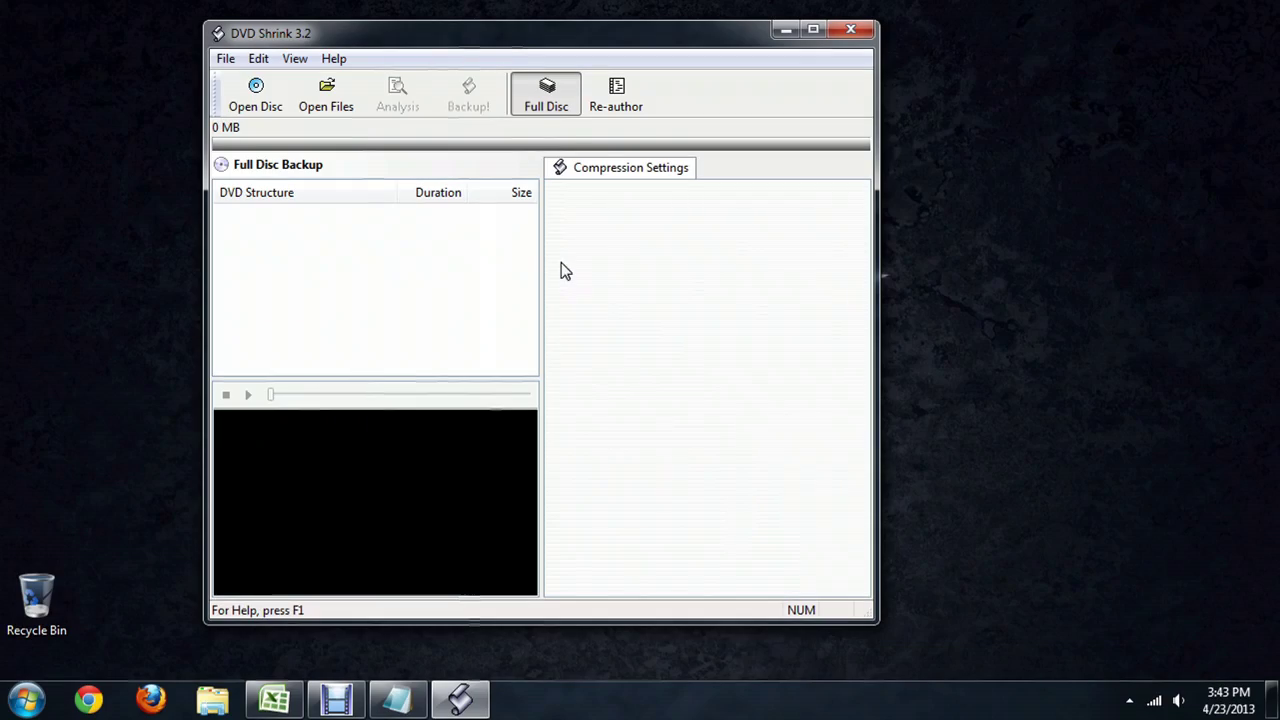
Open the MY_GREAT_DVD disc from the DVD drive for a full disc backup
{"action": "mouse_move", "coordinate": [363, 43]}
{"action": "left_mouse_down"}
{"action": "mouse_move", "coordinate": [382, 79]}
{"action": "mouse_move", "coordinate": [384, 49]}
{"action": "left_mouse_up"}
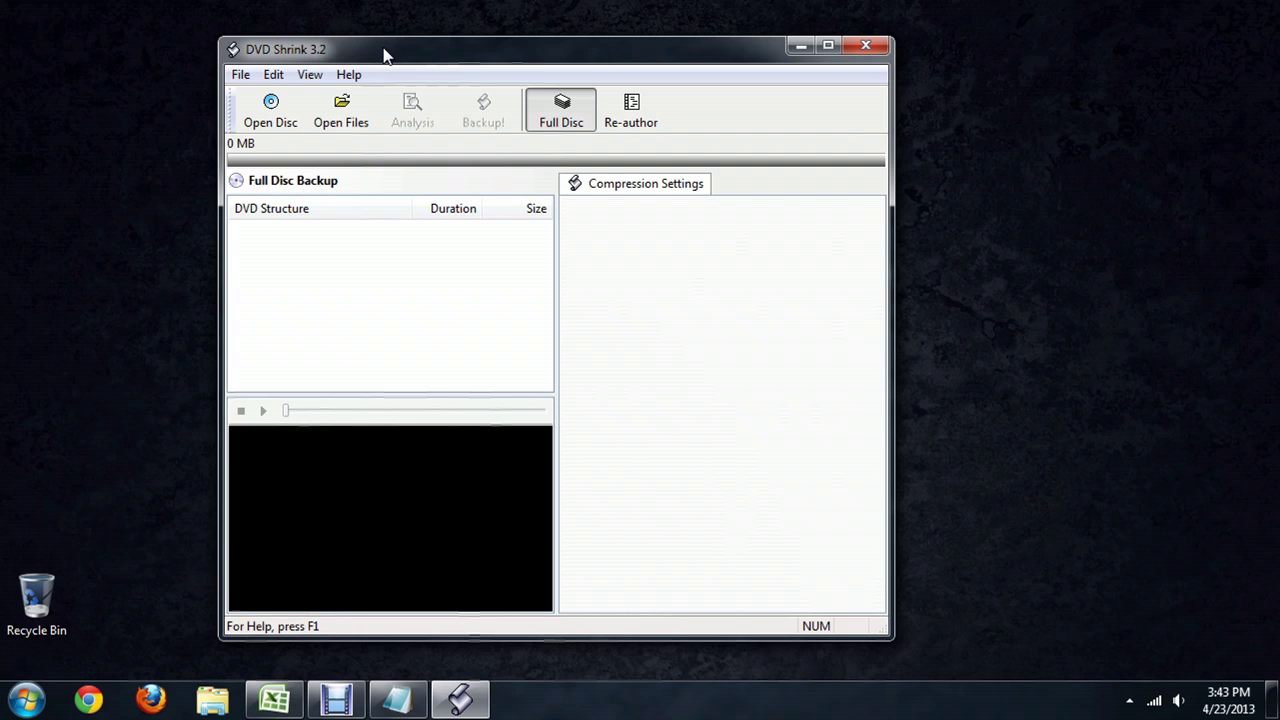
{"action": "left_click", "coordinate": [285, 124]}
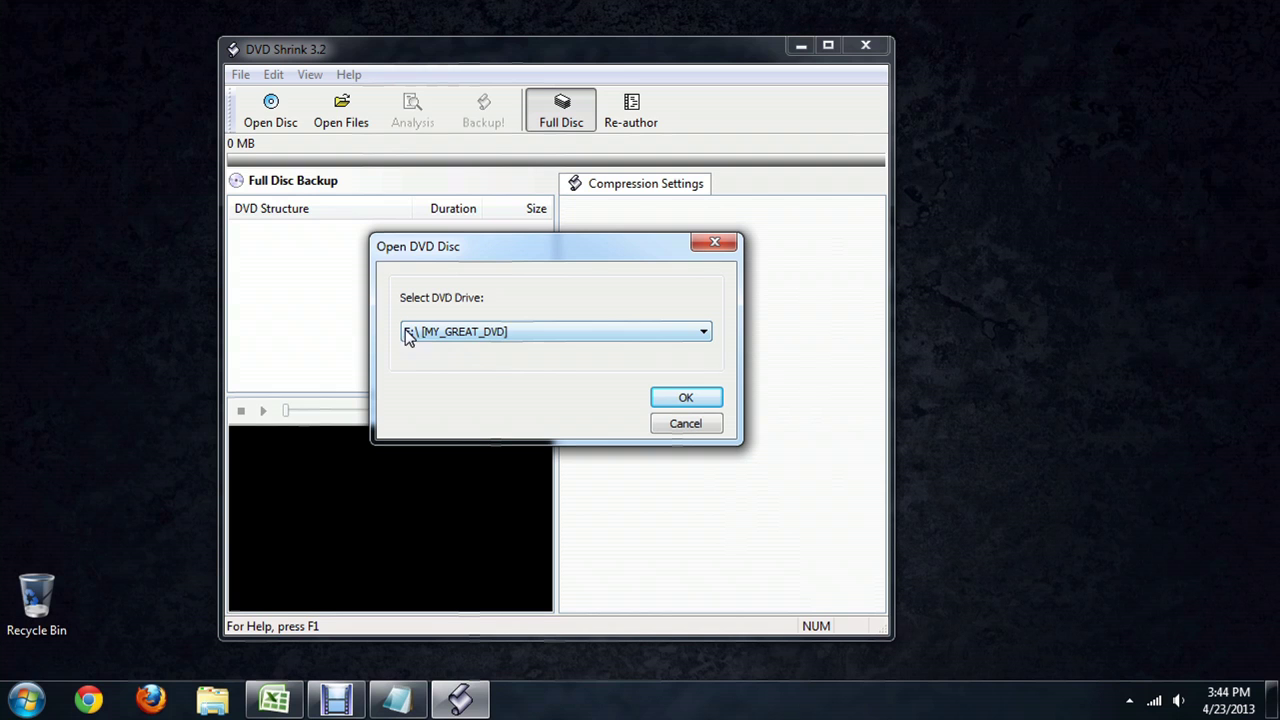
{"action": "left_click", "coordinate": [524, 341]}
{"action": "left_click", "coordinate": [501, 348]}
{"action": "left_click", "coordinate": [686, 399]}
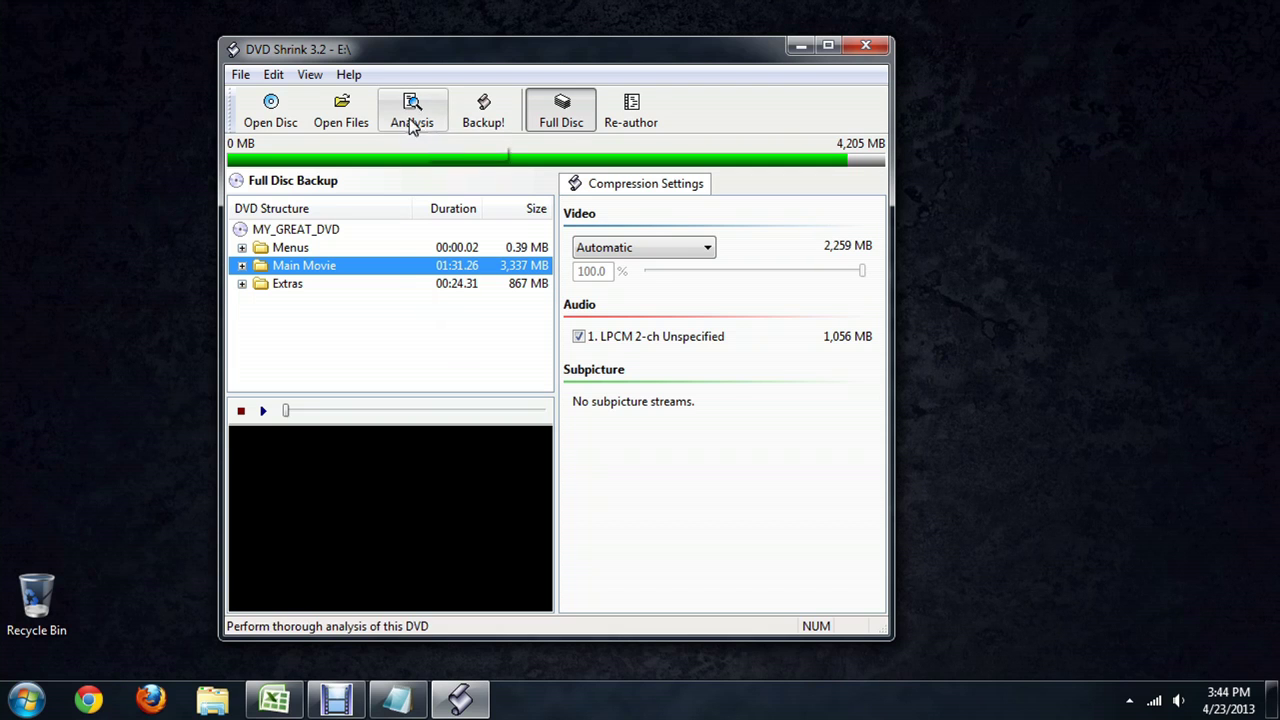
Run the thorough analysis of the opened DVD and cancel it while it is in progress
{"action": "left_click", "coordinate": [416, 106]}
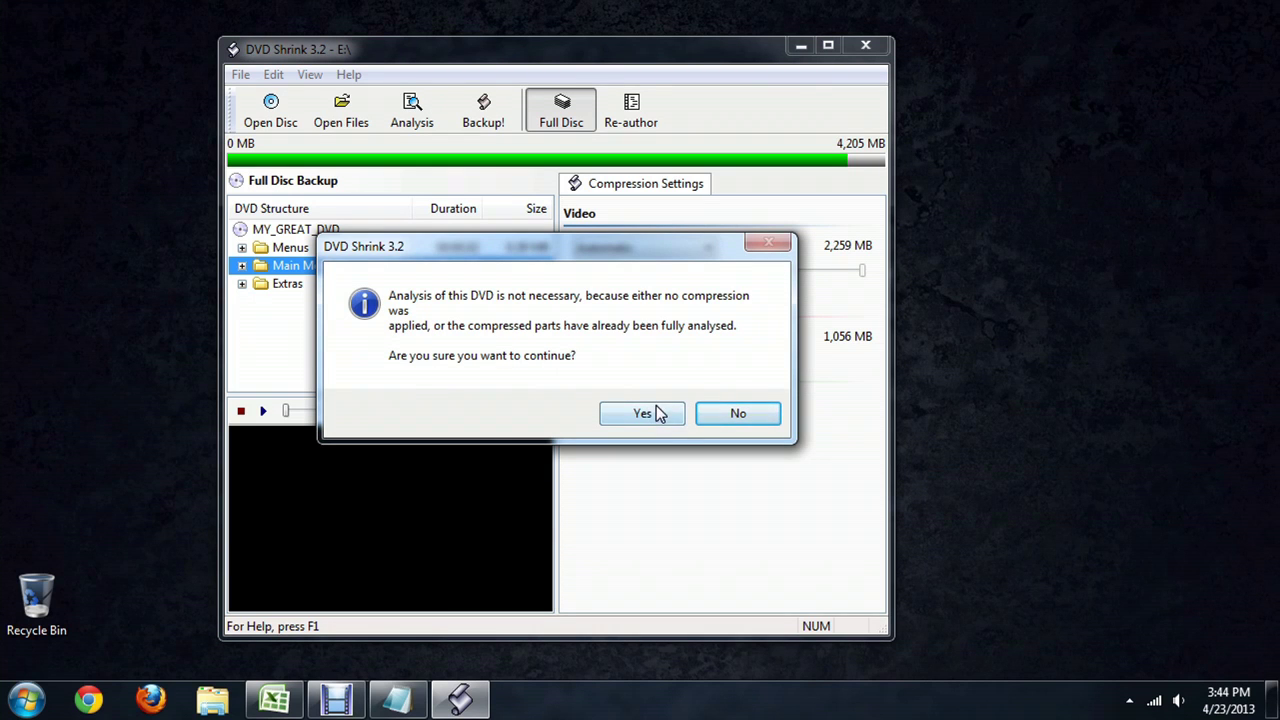
{"action": "left_click", "coordinate": [642, 413]}
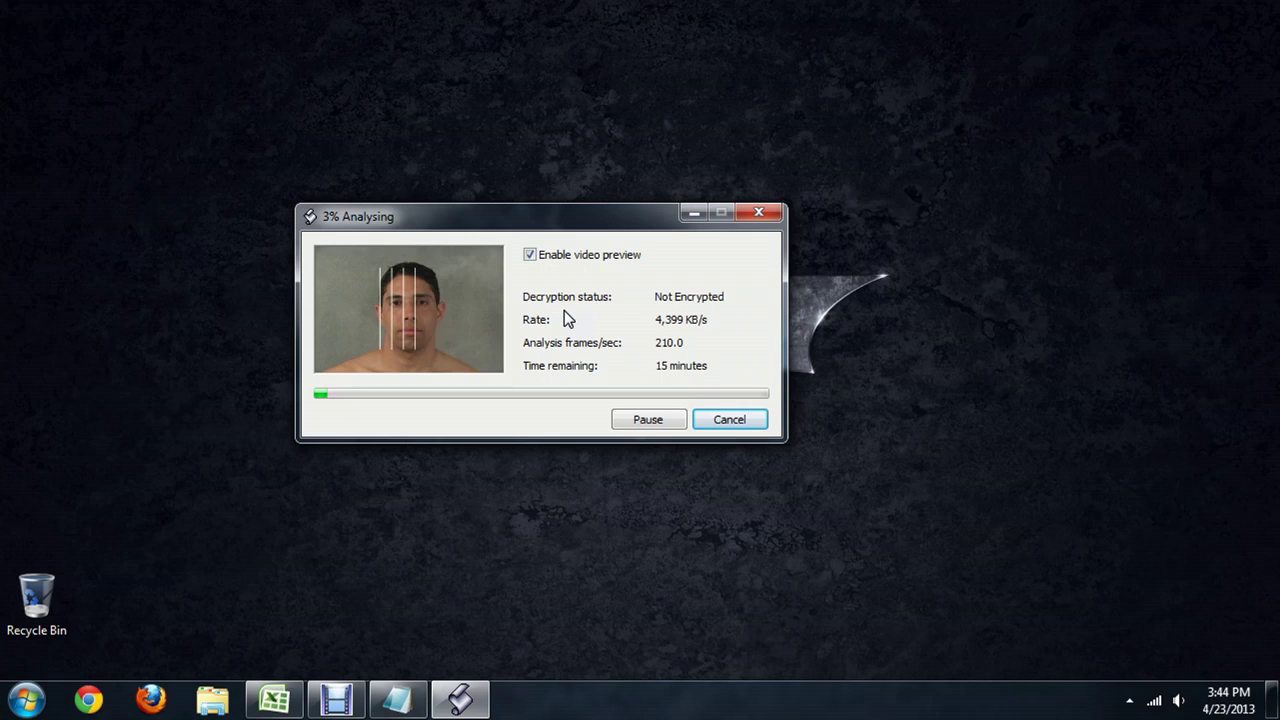
{"action": "left_click", "coordinate": [755, 421]}
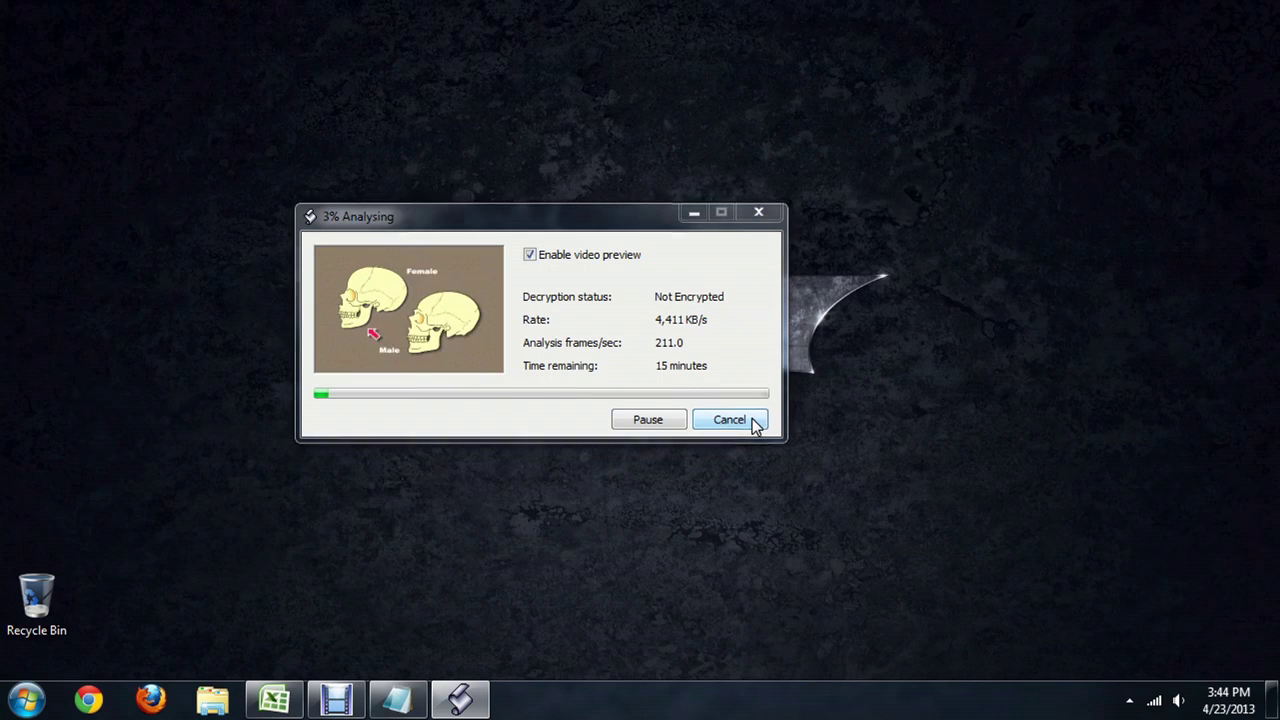
{"action": "left_click", "coordinate": [530, 377]}
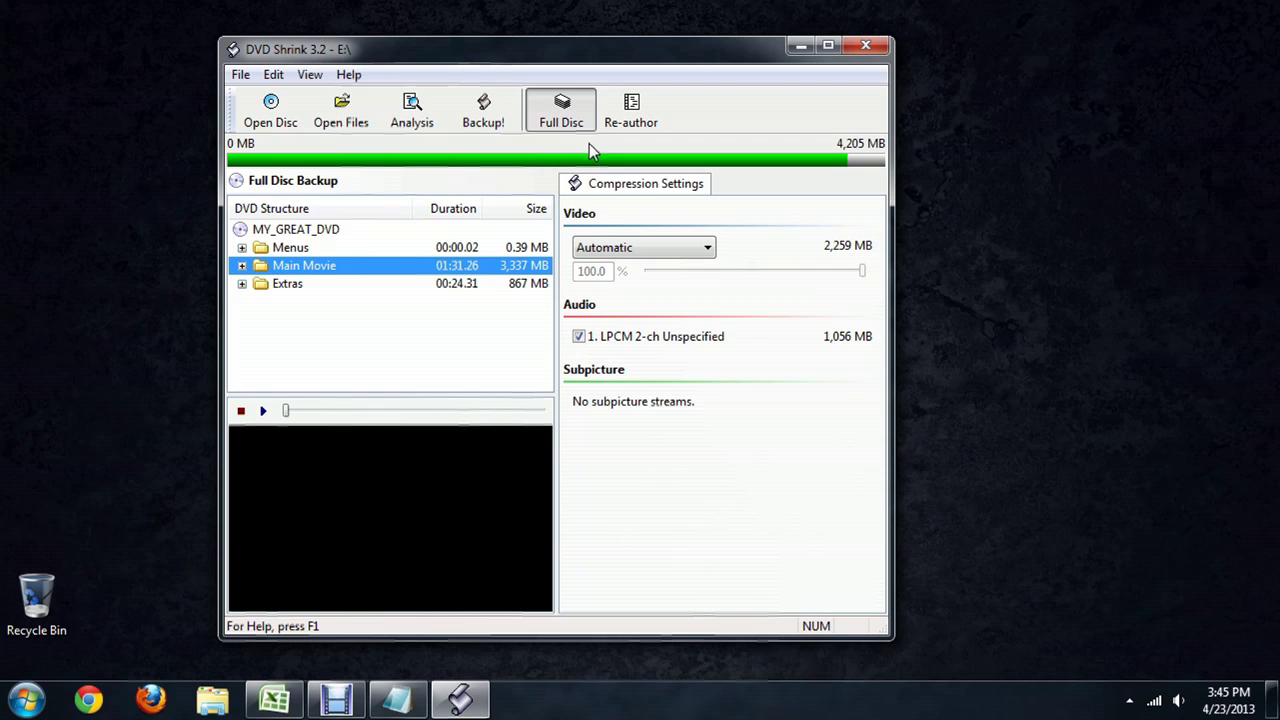
Add the main movie Title 7 to a re-authored DVD compilation and set its end frame to chapter 14
{"action": "left_click", "coordinate": [634, 113]}
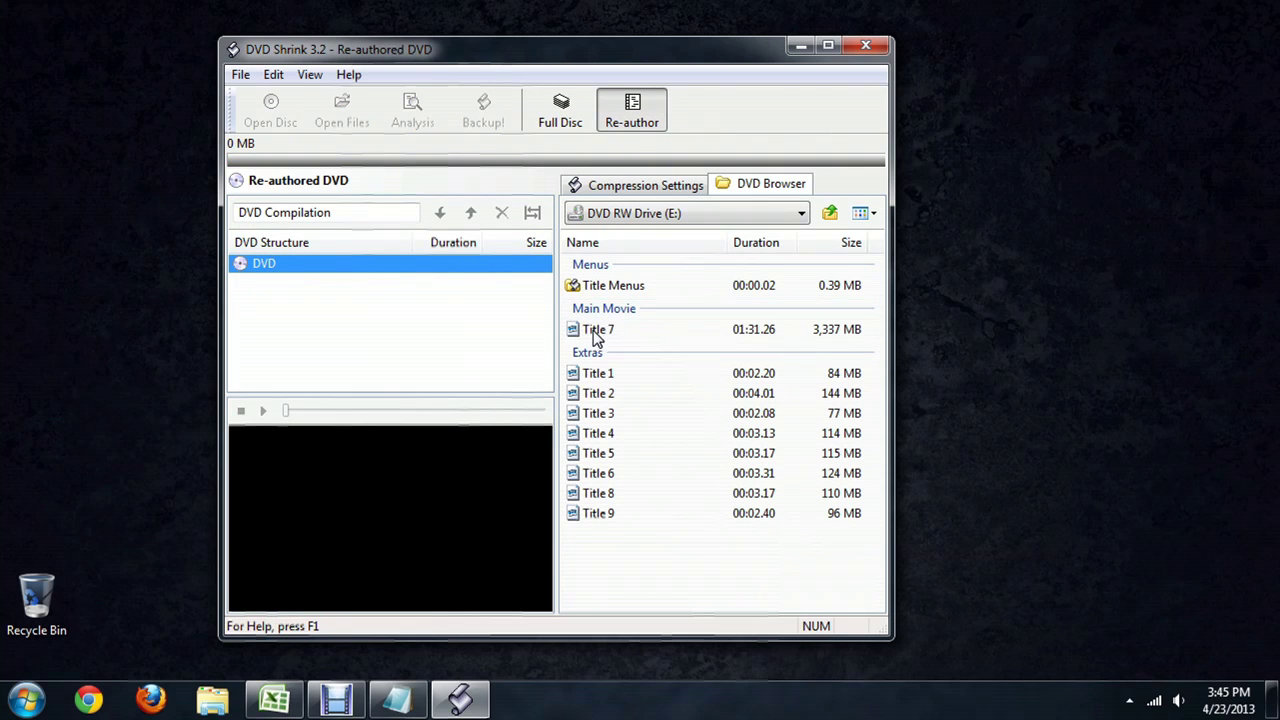
{"action": "left_click_drag", "start_coordinate": [310, 304], "coordinate": [310, 304]}
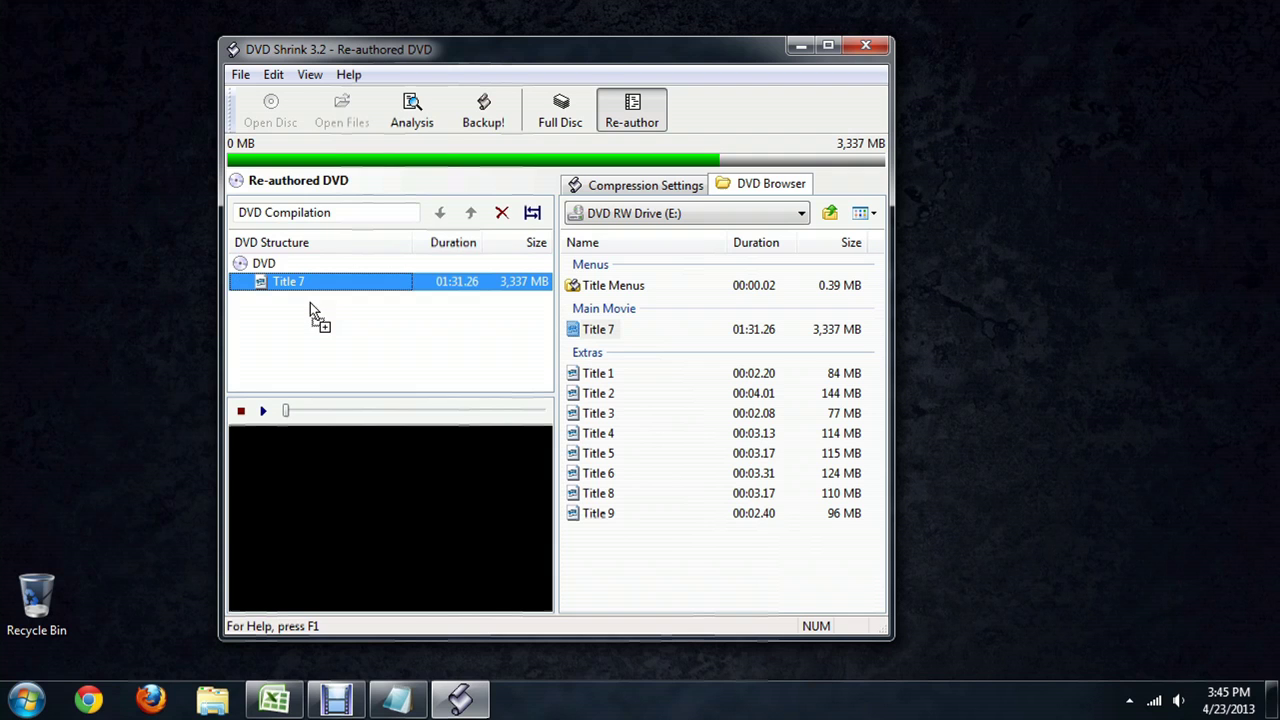
{"action": "right_click", "coordinate": [288, 280]}
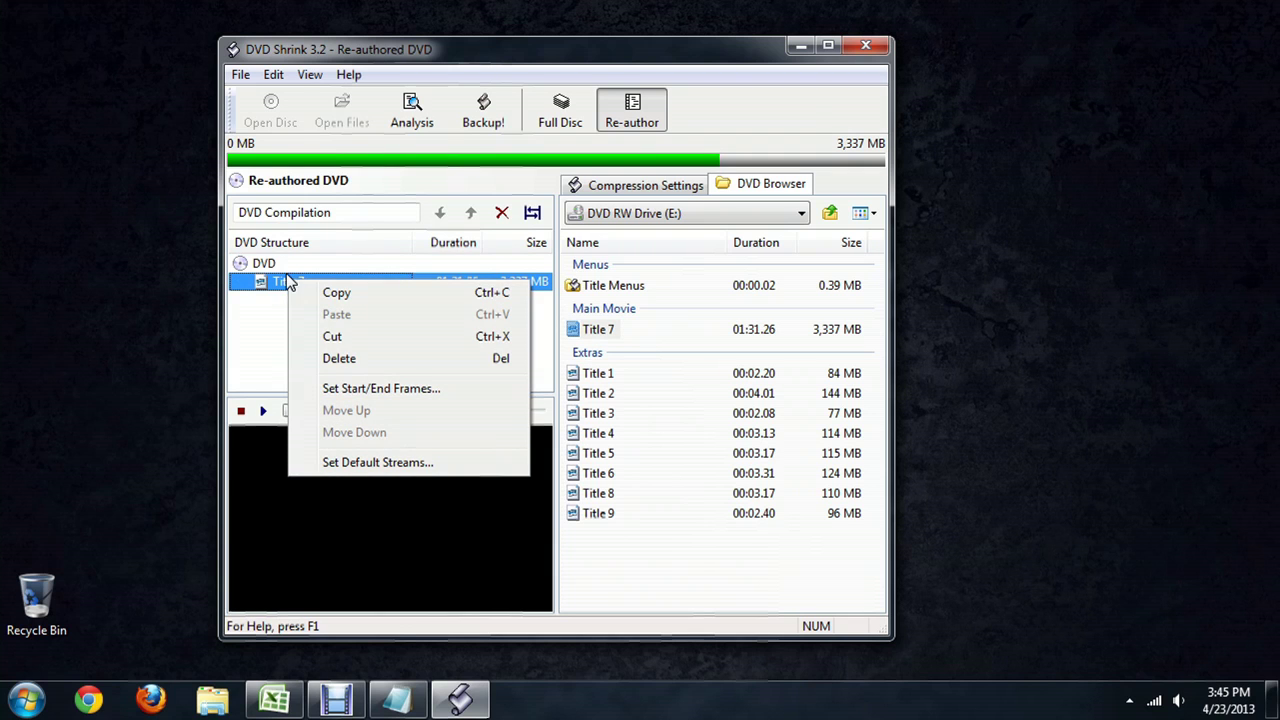
{"action": "left_click", "coordinate": [390, 390]}
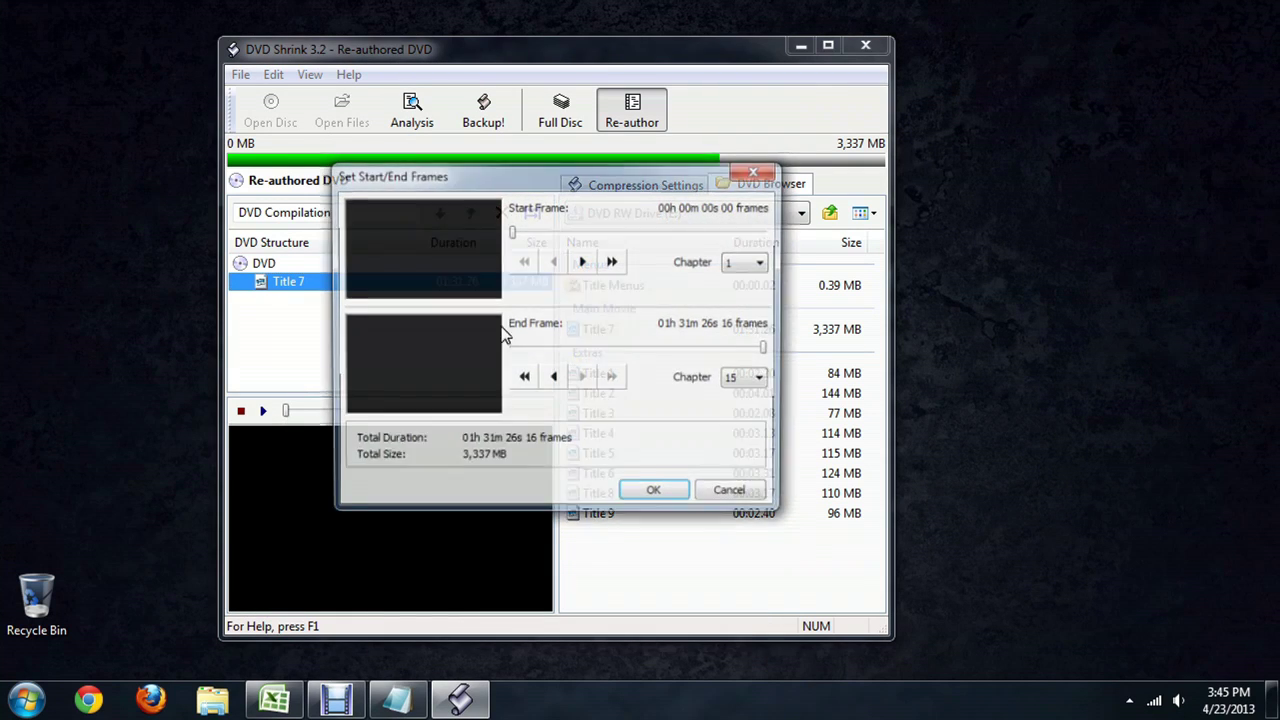
{"action": "left_click_drag", "start_coordinate": [767, 352], "coordinate": [763, 354]}
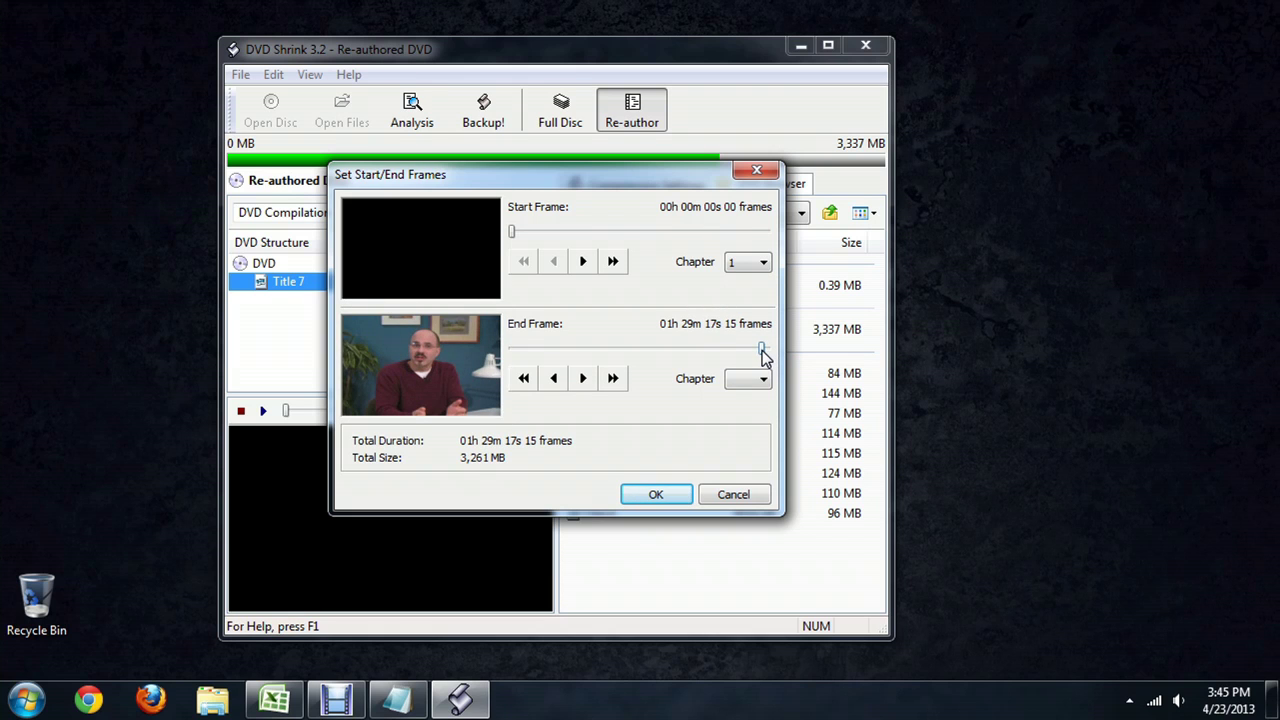
{"action": "left_click", "coordinate": [748, 379]}
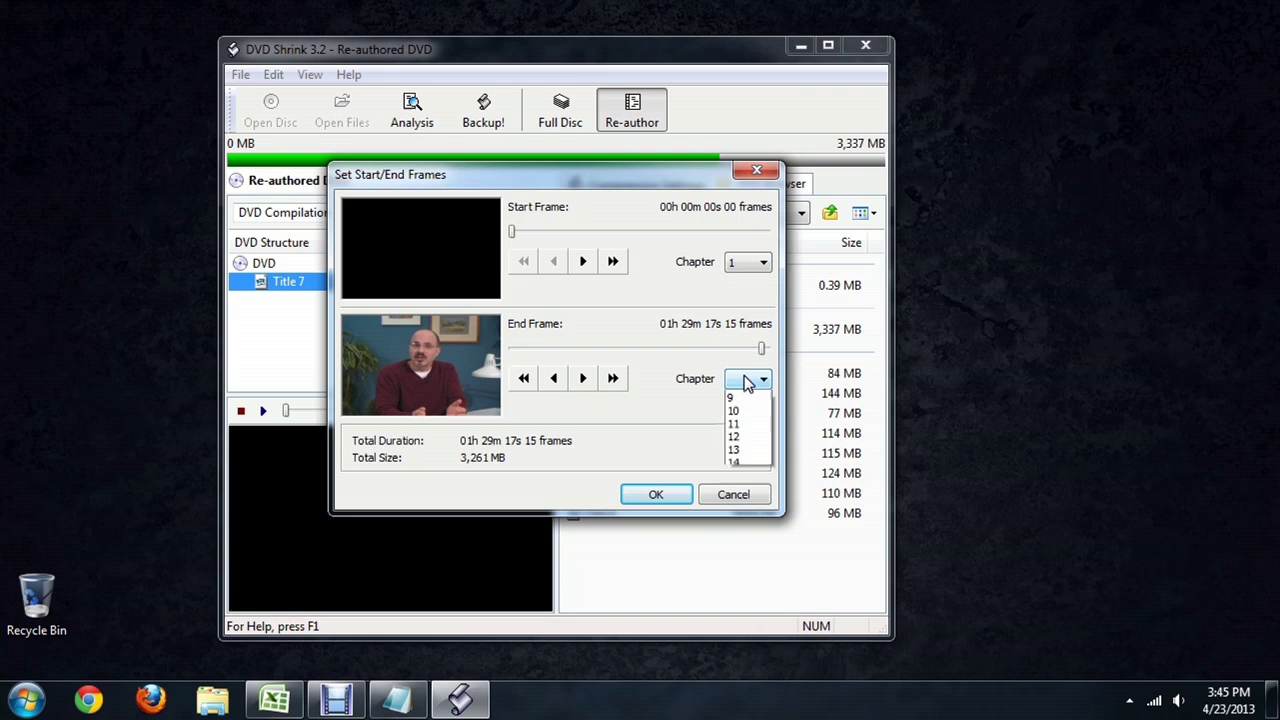
{"action": "left_click", "coordinate": [740, 567]}
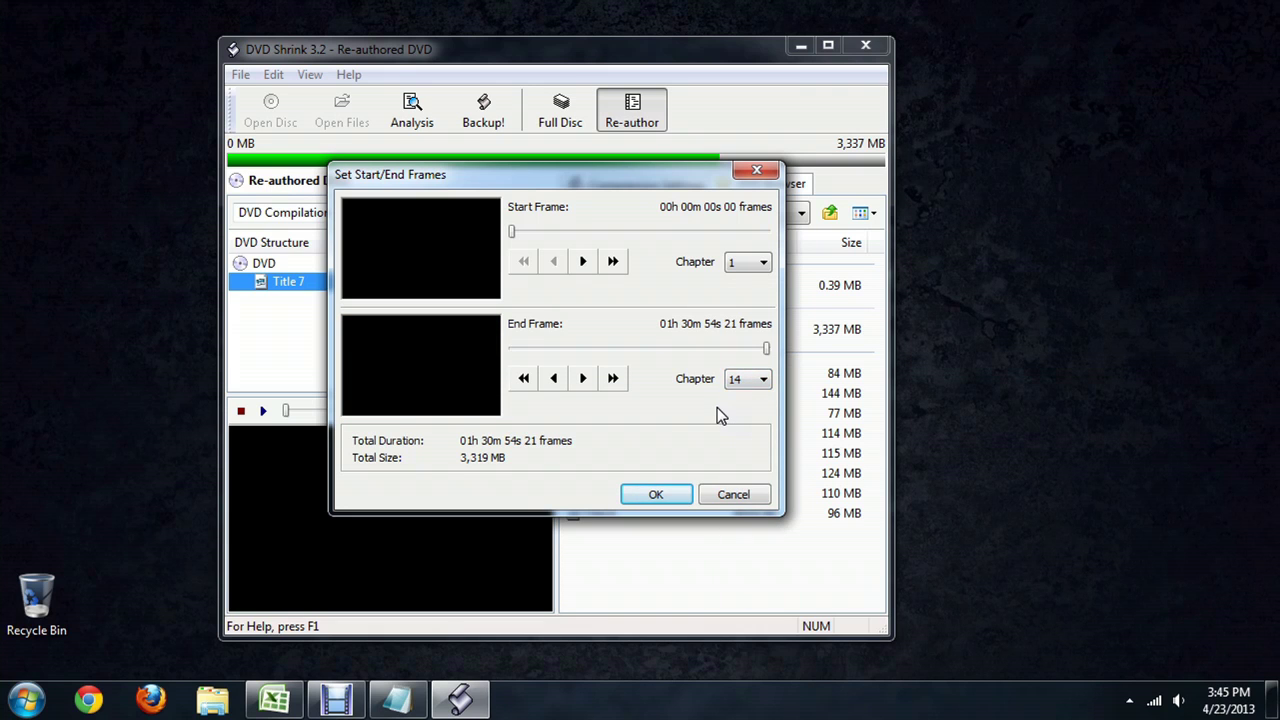
{"action": "left_click", "coordinate": [664, 497]}
Set Title 7's default audio stream to play 1. LPCM 2-ch Unspecified
{"action": "right_click", "coordinate": [361, 282]}
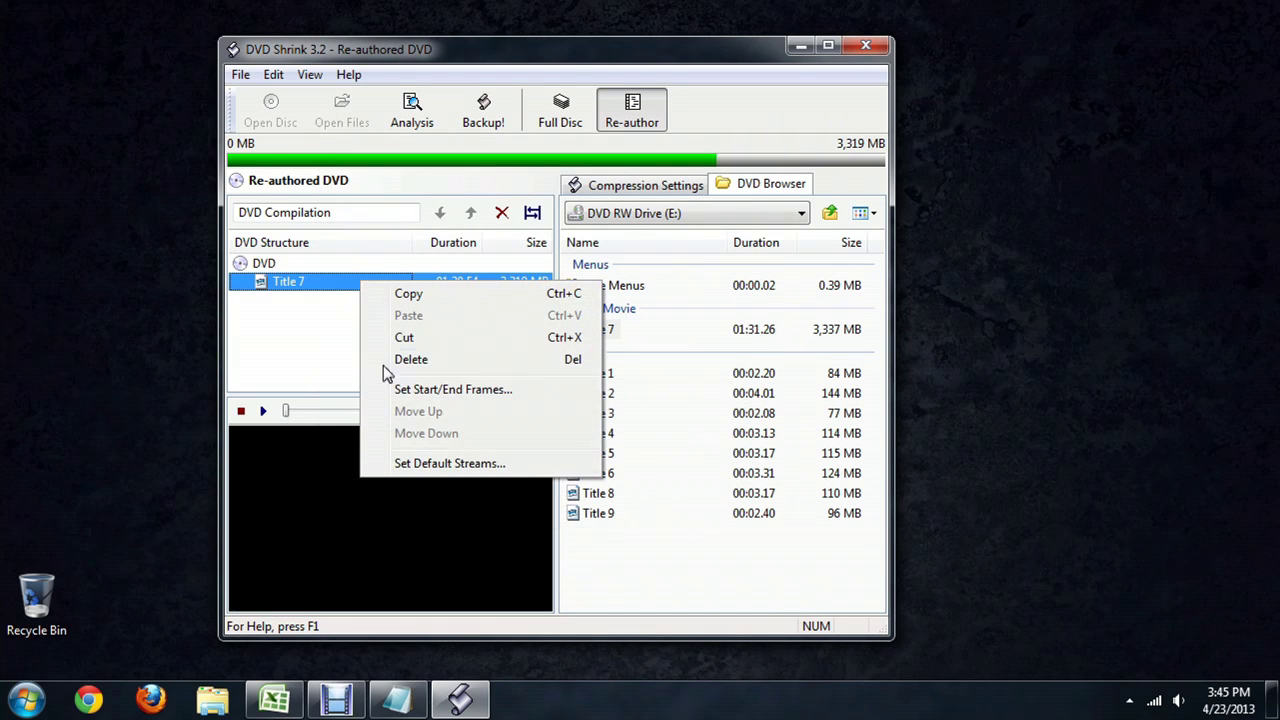
{"action": "left_click", "coordinate": [436, 464]}
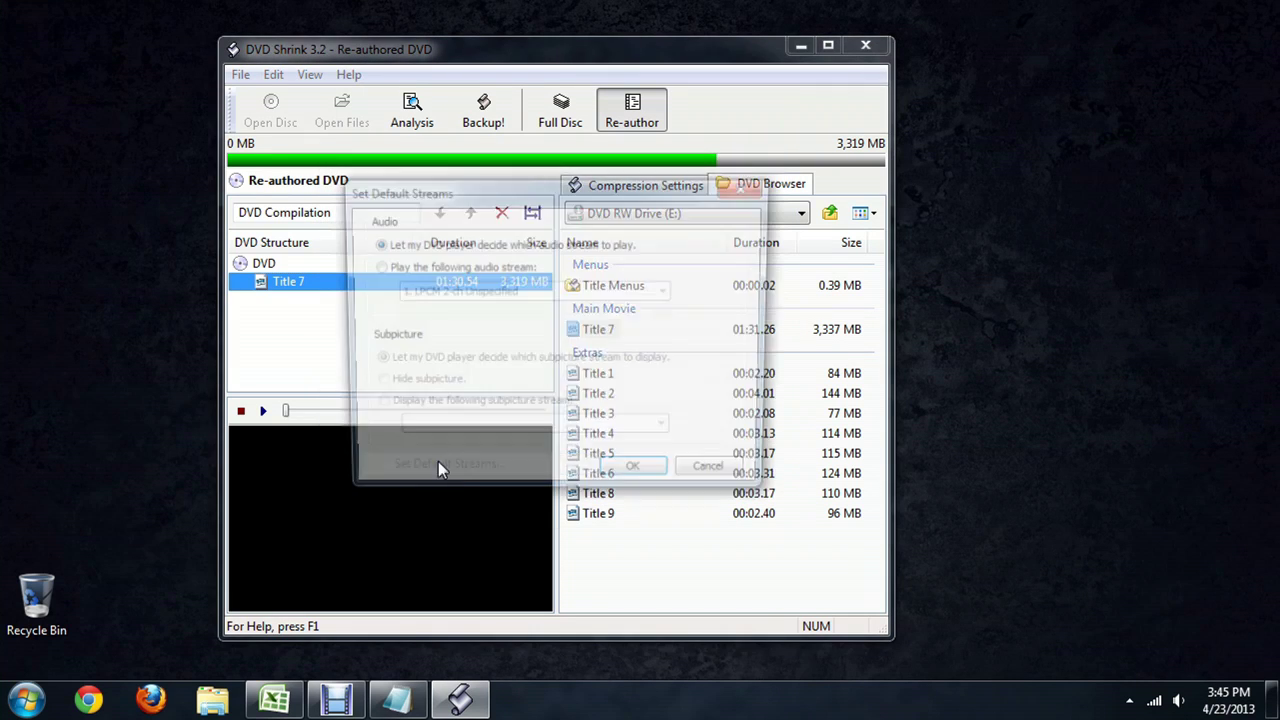
{"action": "left_click", "coordinate": [374, 268]}
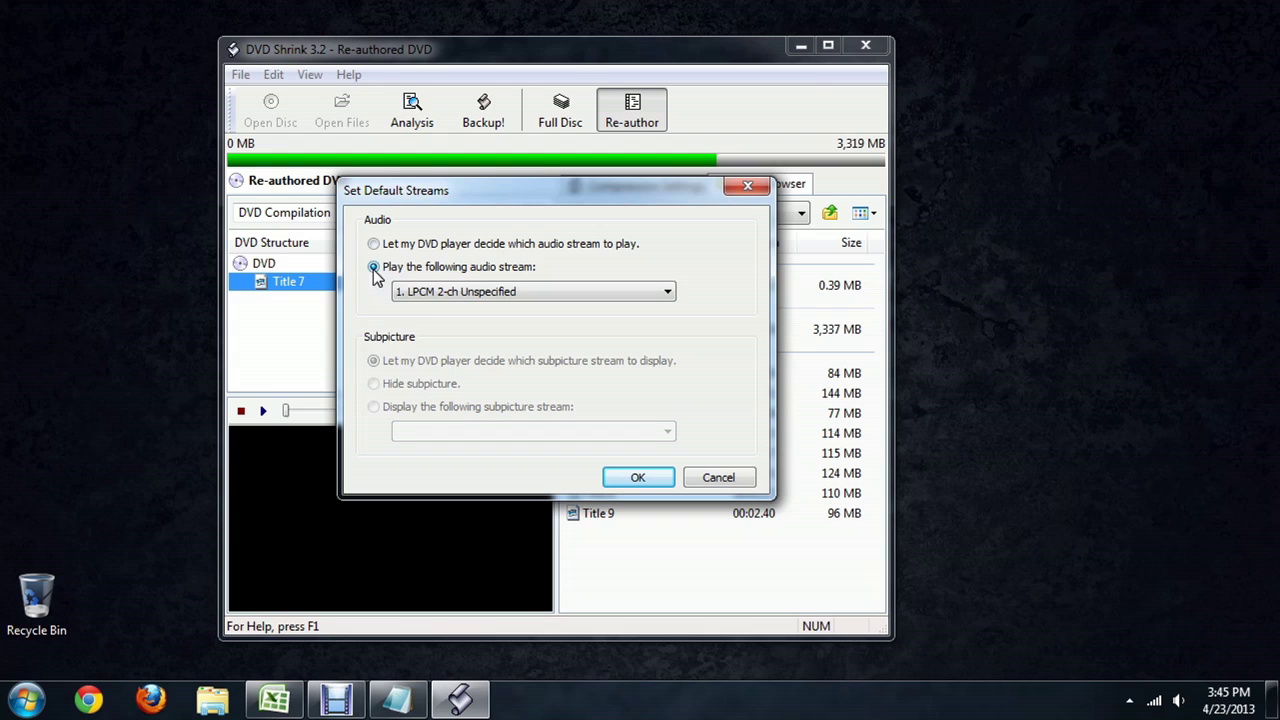
{"action": "left_click", "coordinate": [473, 286]}
{"action": "left_click", "coordinate": [505, 286]}
{"action": "left_click", "coordinate": [645, 474]}
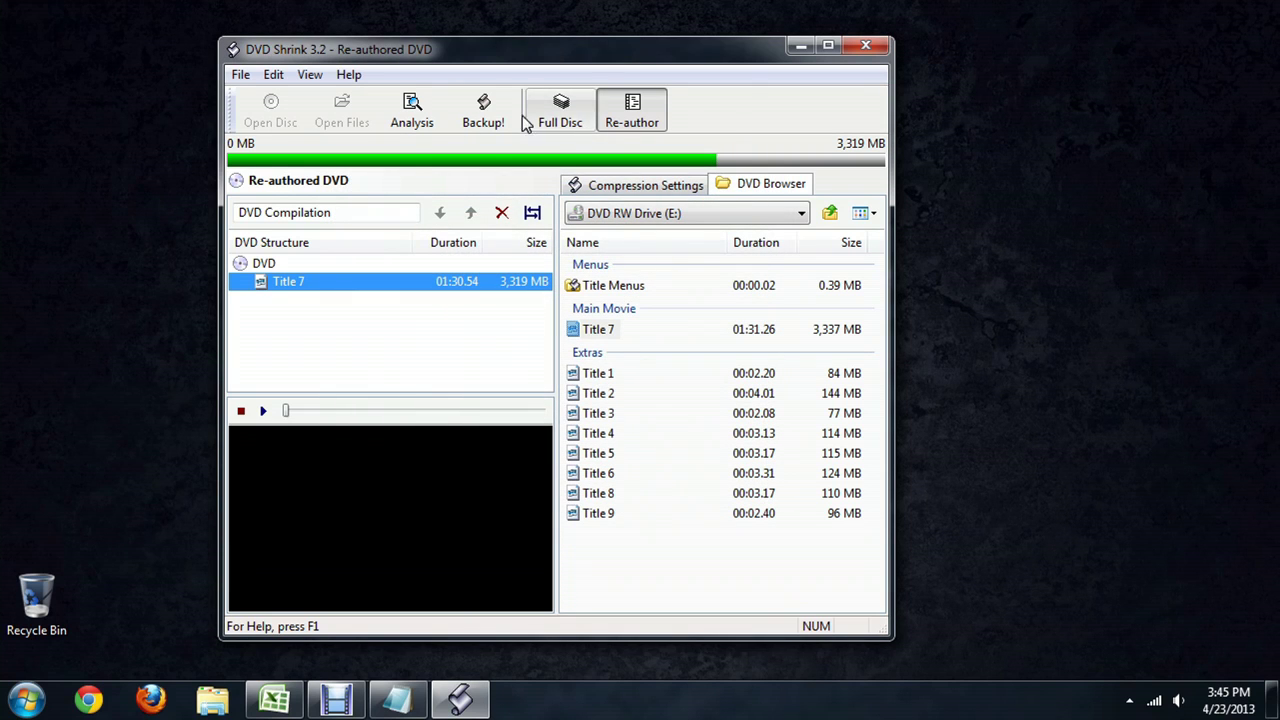
Start backing up the re-authored DVD to the hard disk folder C:\HOTEL_TRANSYLVANIA with VIDEO_TS and AUDIO_TS subfolders
{"action": "left_click", "coordinate": [488, 128]}
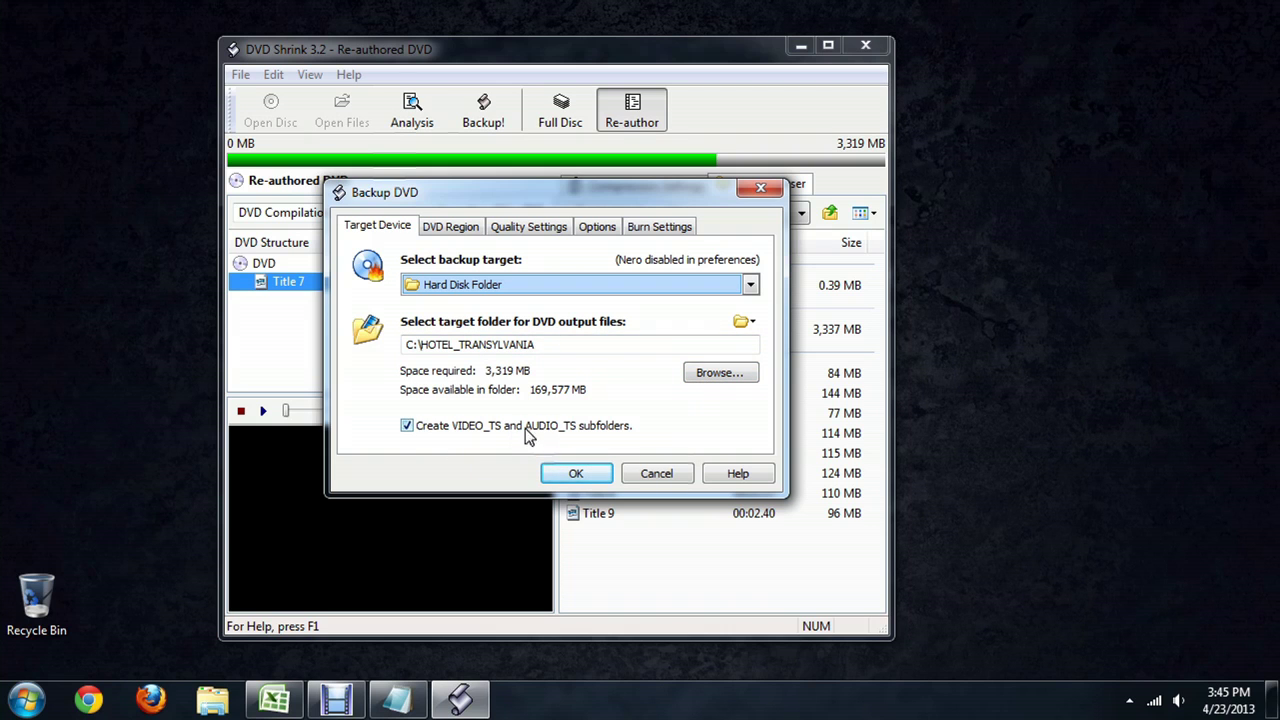
{"action": "left_click", "coordinate": [592, 474]}
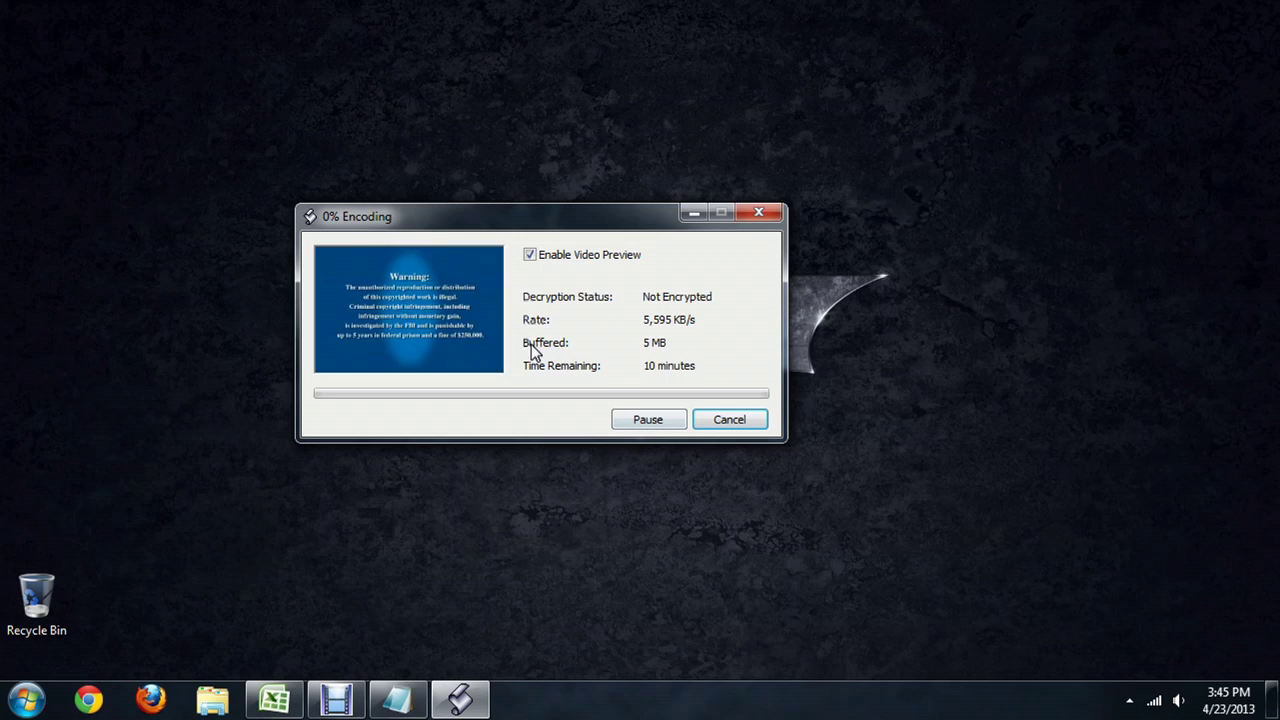
{"action": "right_click", "coordinate": [944, 238]}
{"action": "left_click", "coordinate": [894, 237]}
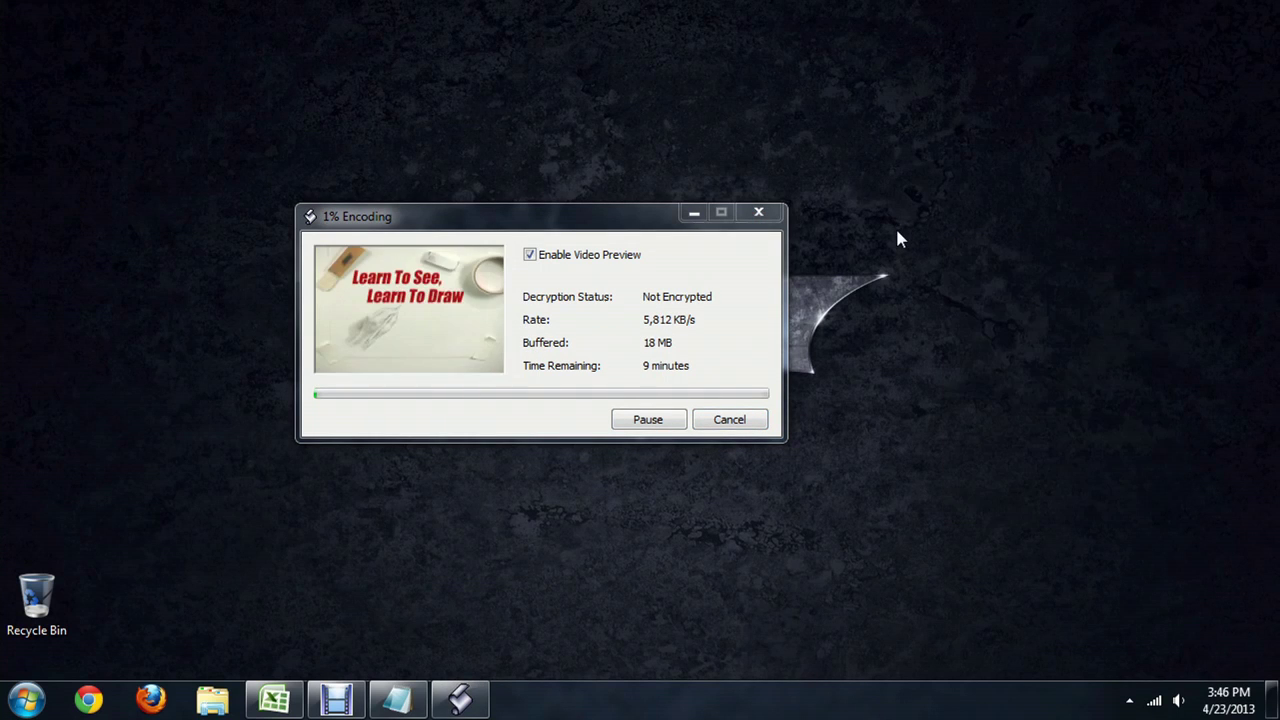
In Windows Explorer, open the VIDEO_TS folder inside C:\HOTEL_TRANSYLVANIA and select the VTS_01_1.VOB output file
{"action": "key", "text": "super+e"}
{"action": "double_click", "coordinate": [535, 158]}
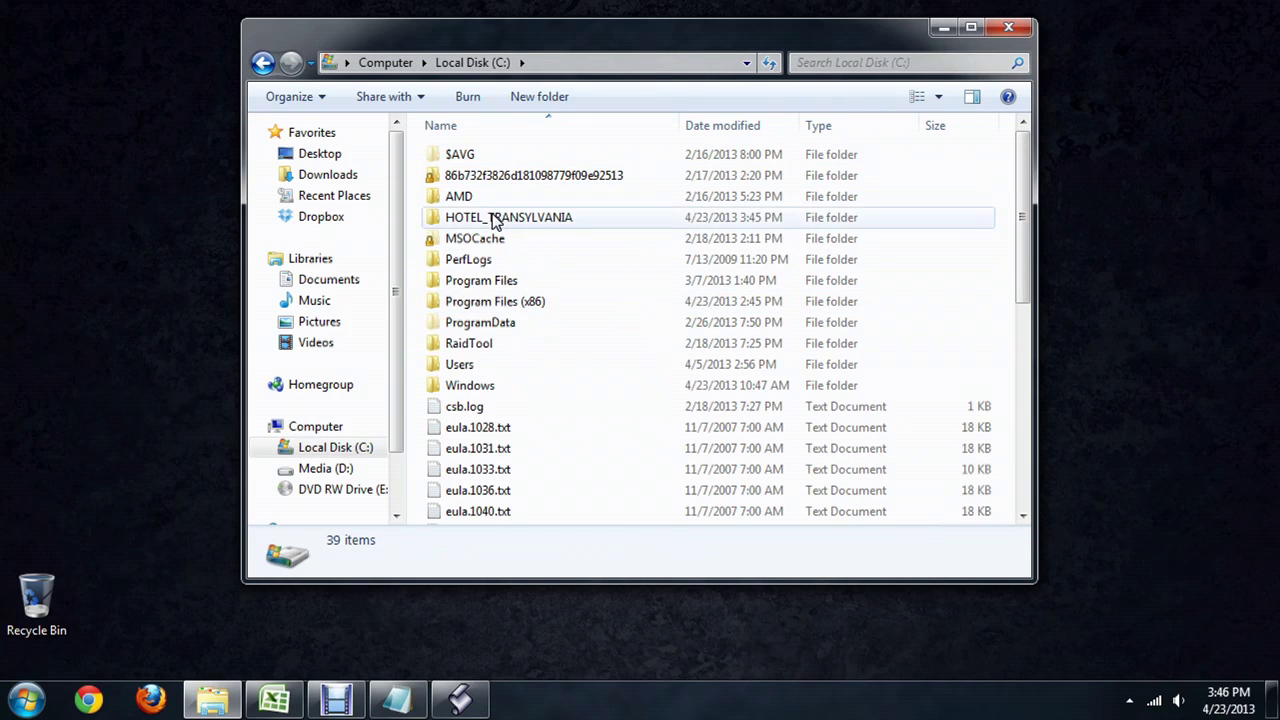
{"action": "double_click", "coordinate": [492, 215]}
{"action": "double_click", "coordinate": [478, 175]}
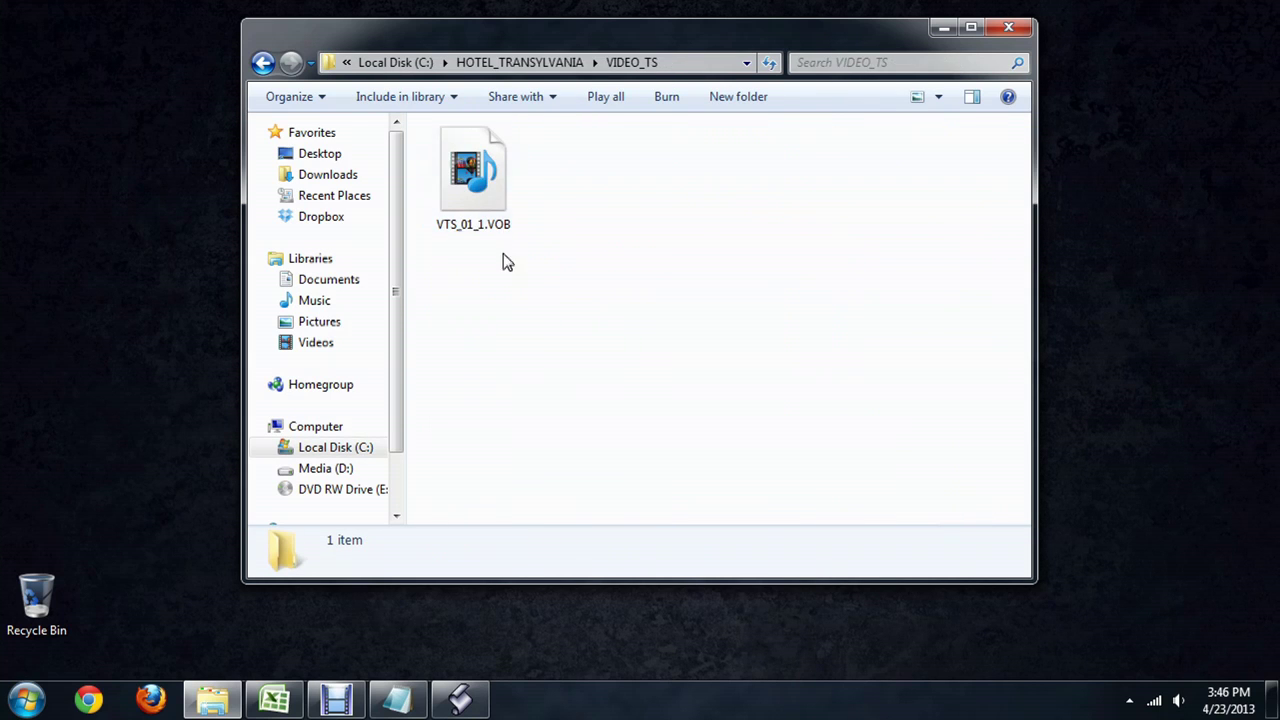
{"action": "left_click", "coordinate": [480, 185]}
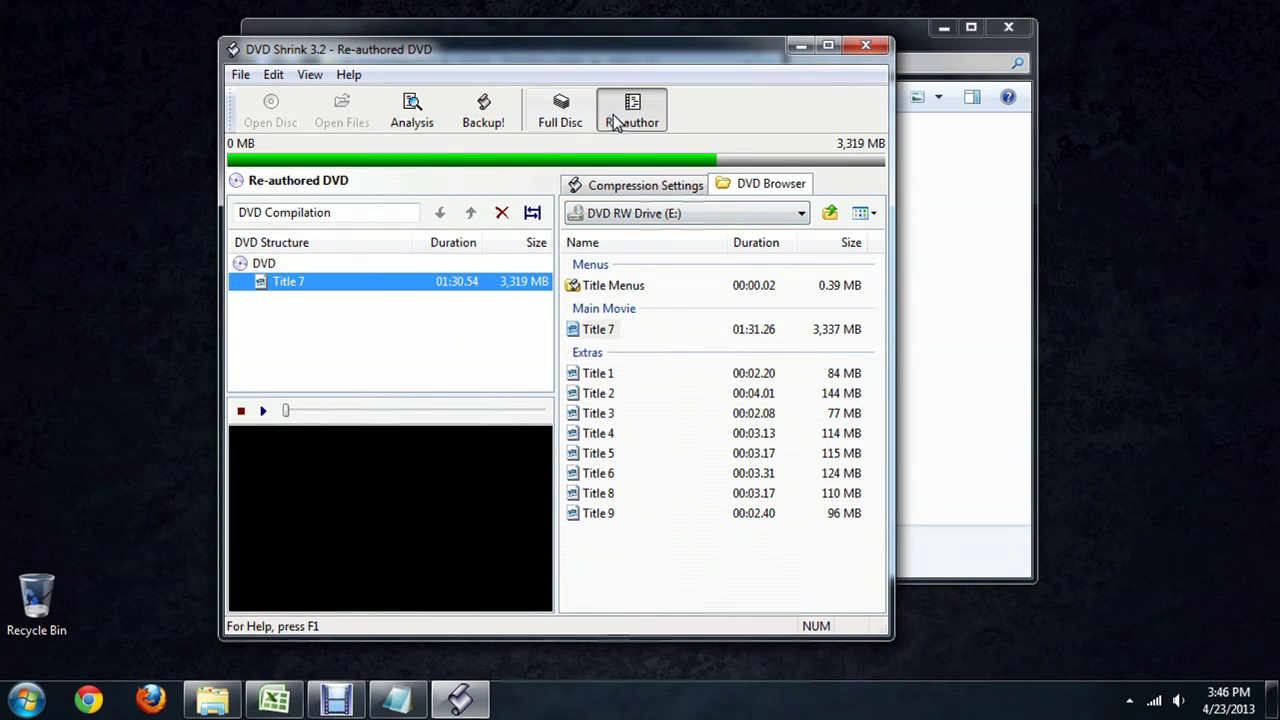
Return to DVD Shrink and open the list of video compression modes for Title 7
{"action": "left_click", "coordinate": [635, 189]}
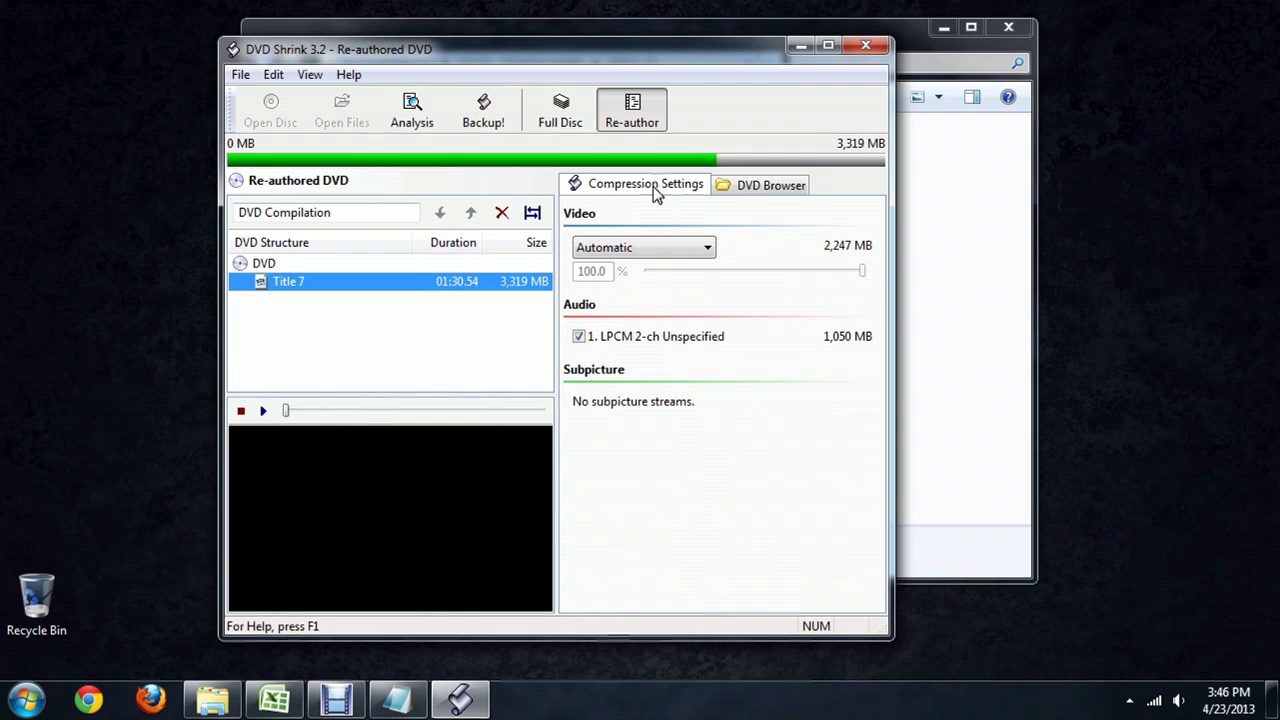
{"action": "left_click", "coordinate": [689, 256]}
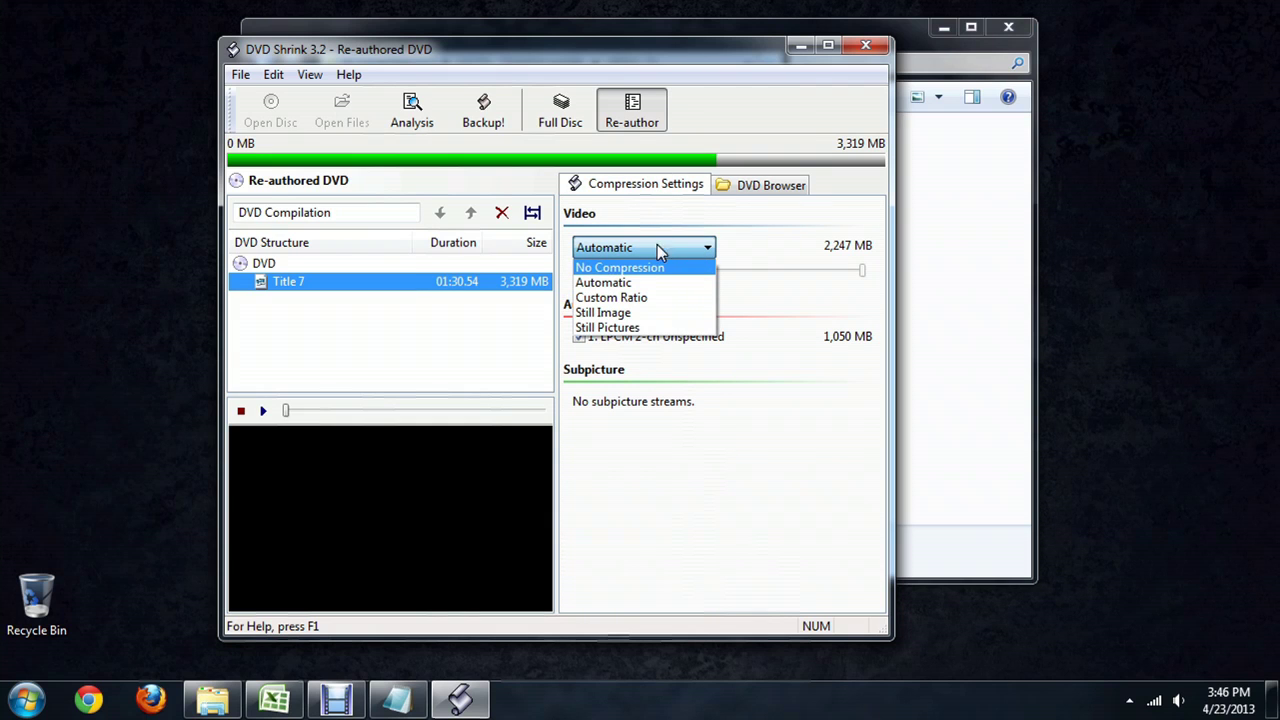